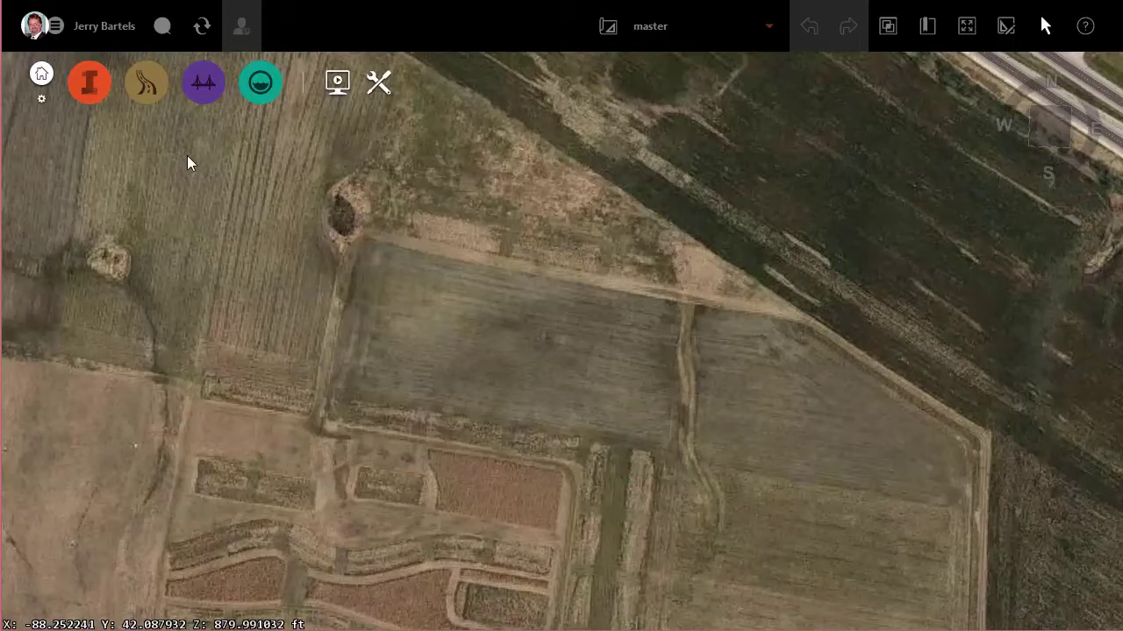
- Expand the Design Roads tool set in the top toolbar
mouse_move(145, 83)
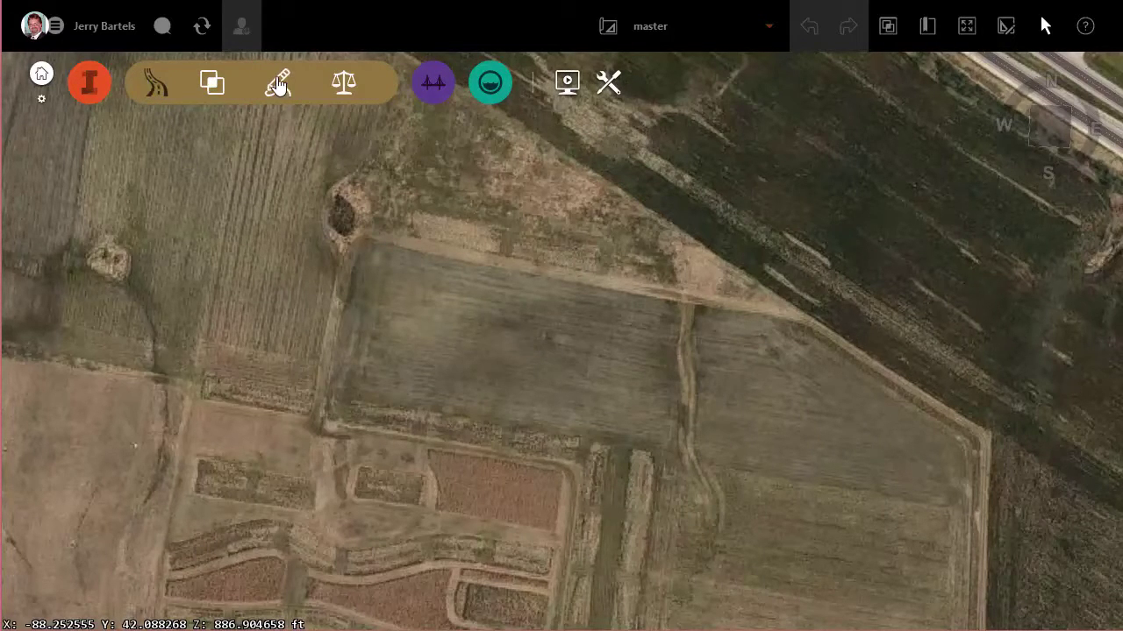
- Start a local road in the Street Boulevard with Summer Hardwood style in the field
click(278, 85)
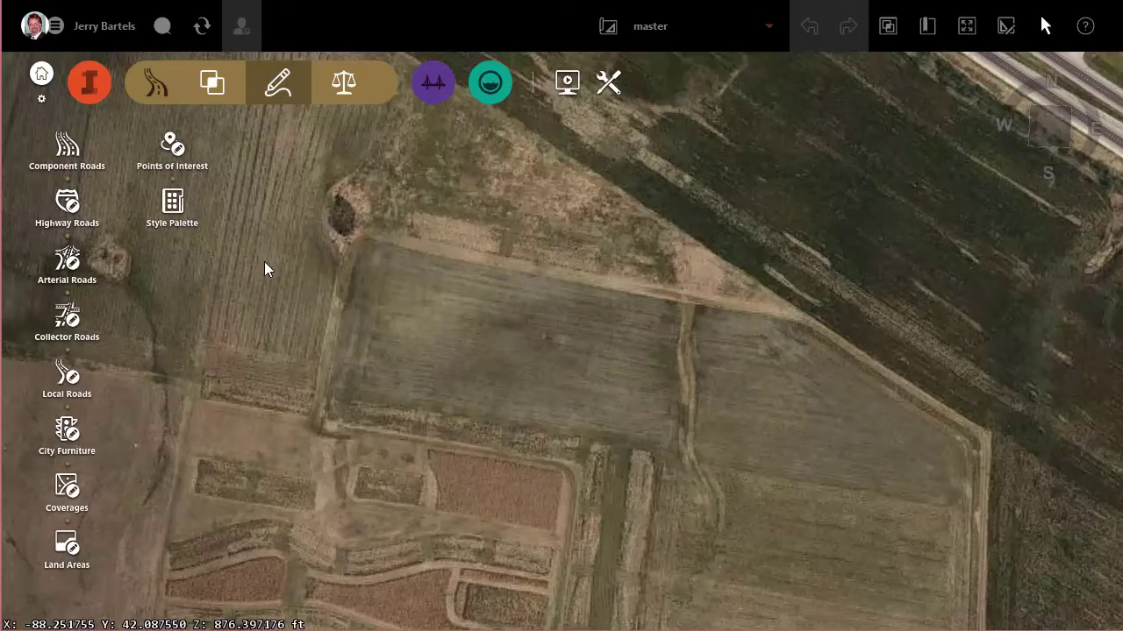
click(70, 377)
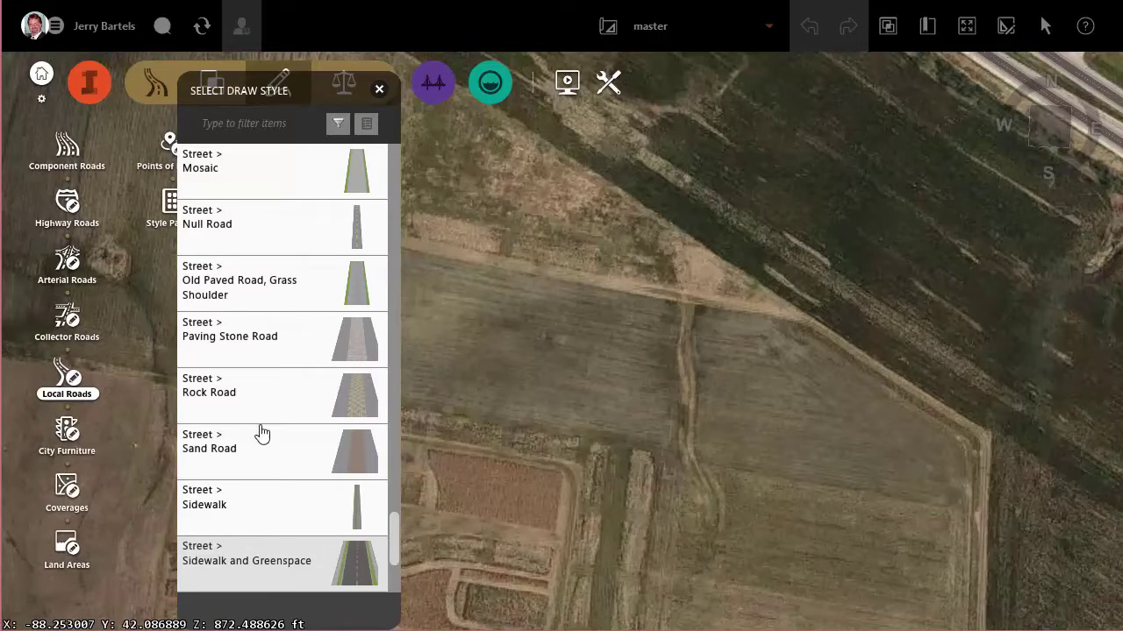
drag(395, 523, 377, 179)
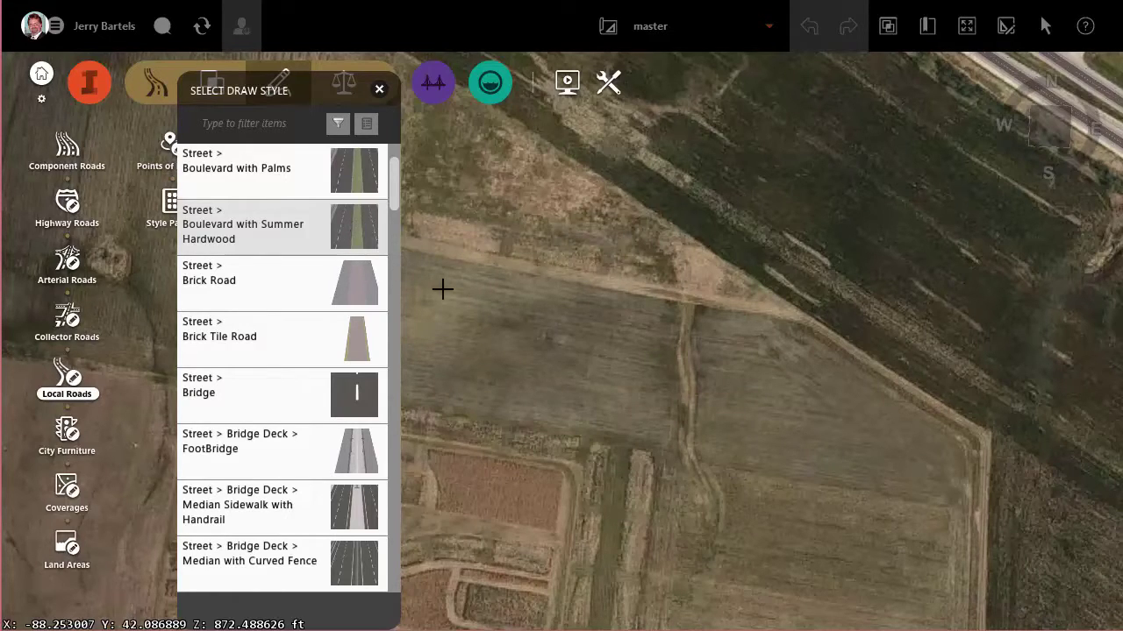
click(448, 248)
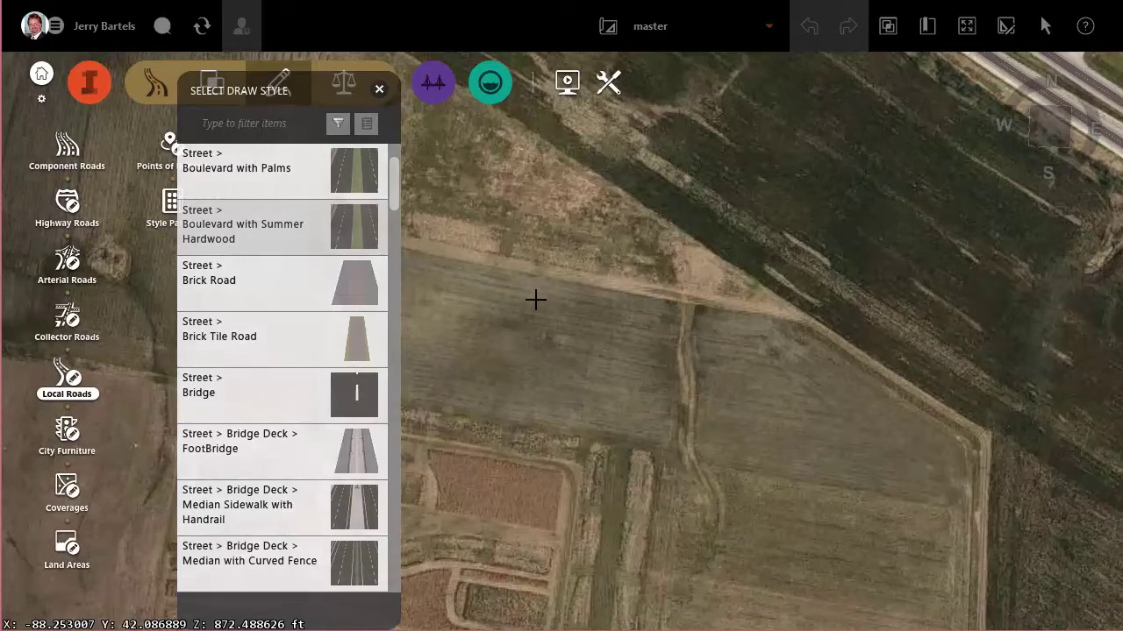
- End the first boulevard at the southeast edge and draw crossing Road 2 south to north
double_click(965, 488)
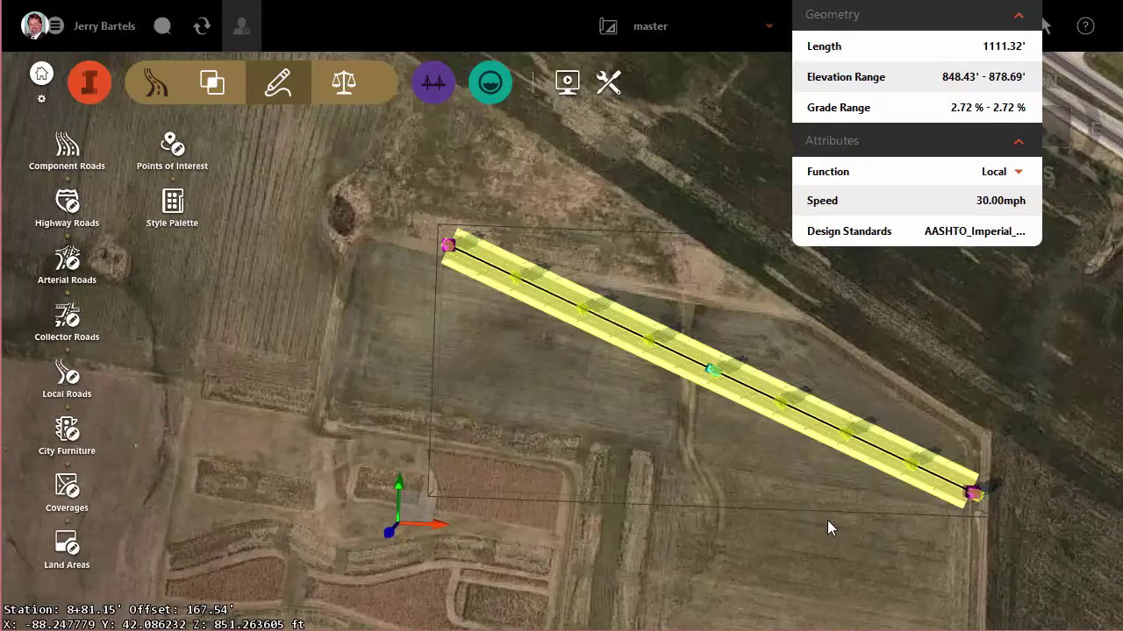
drag(736, 445, 547, 407)
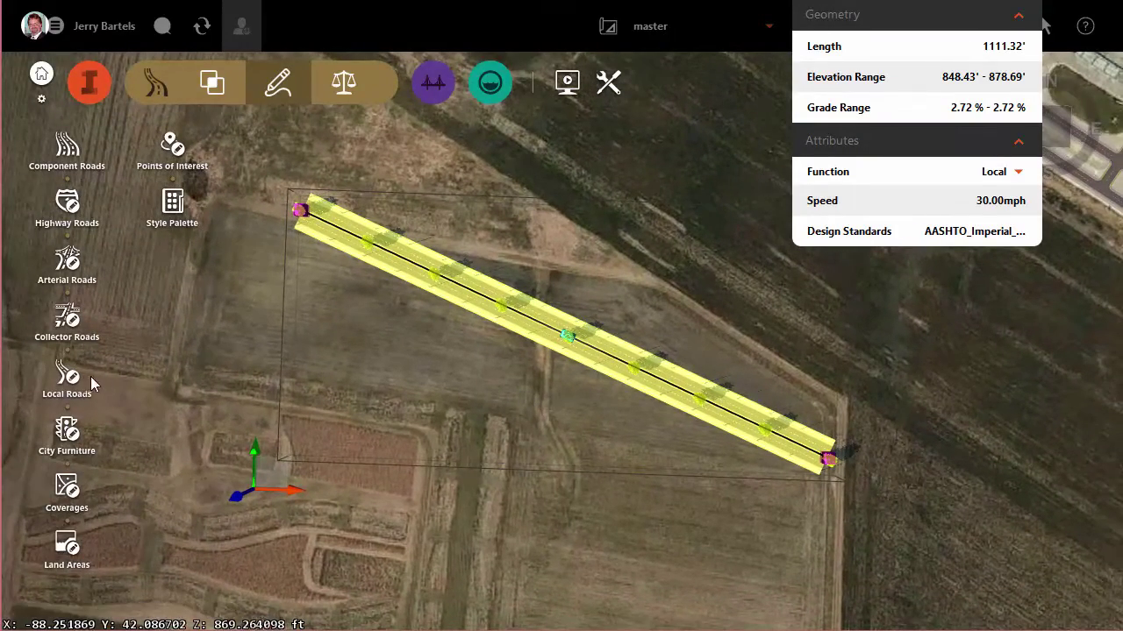
click(70, 378)
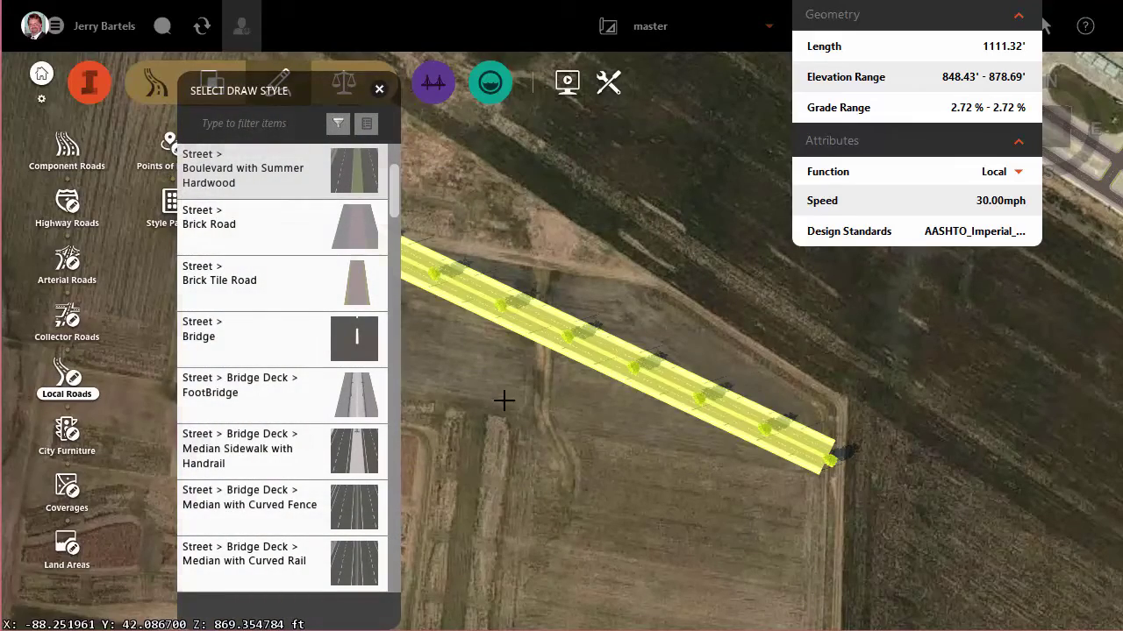
drag(503, 398, 599, 369)
click(474, 489)
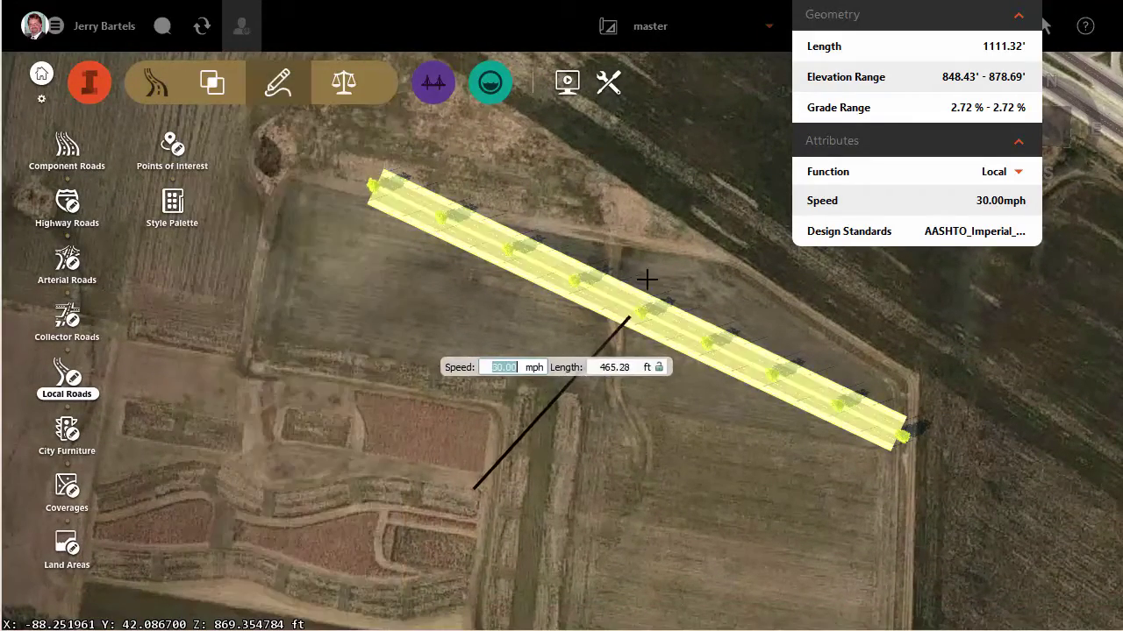
double_click(740, 137)
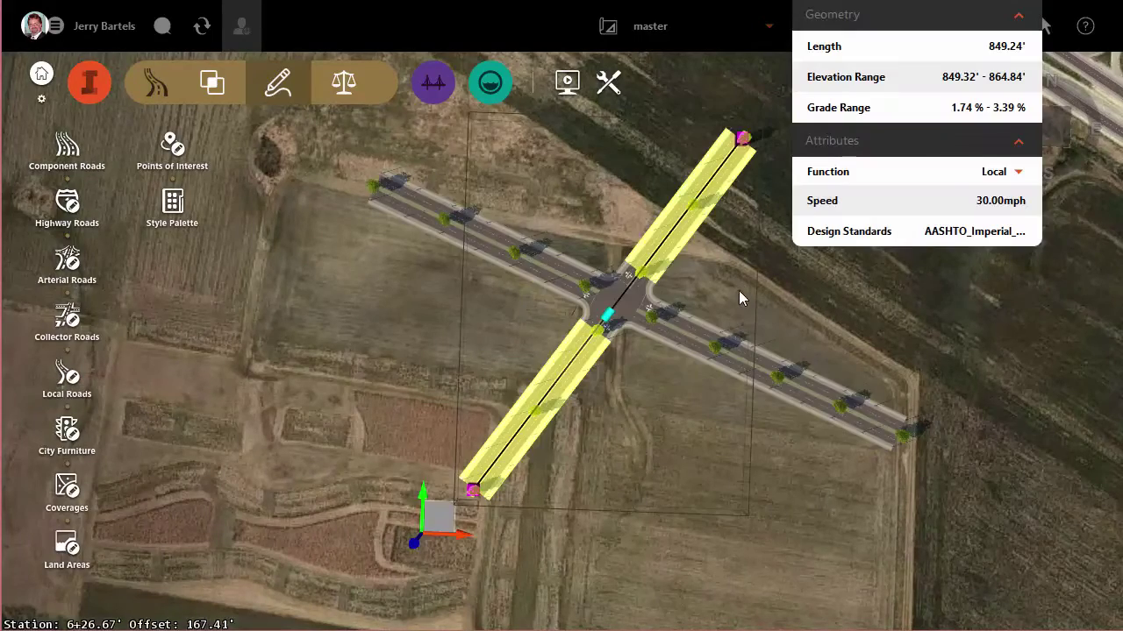
drag(769, 318, 643, 355)
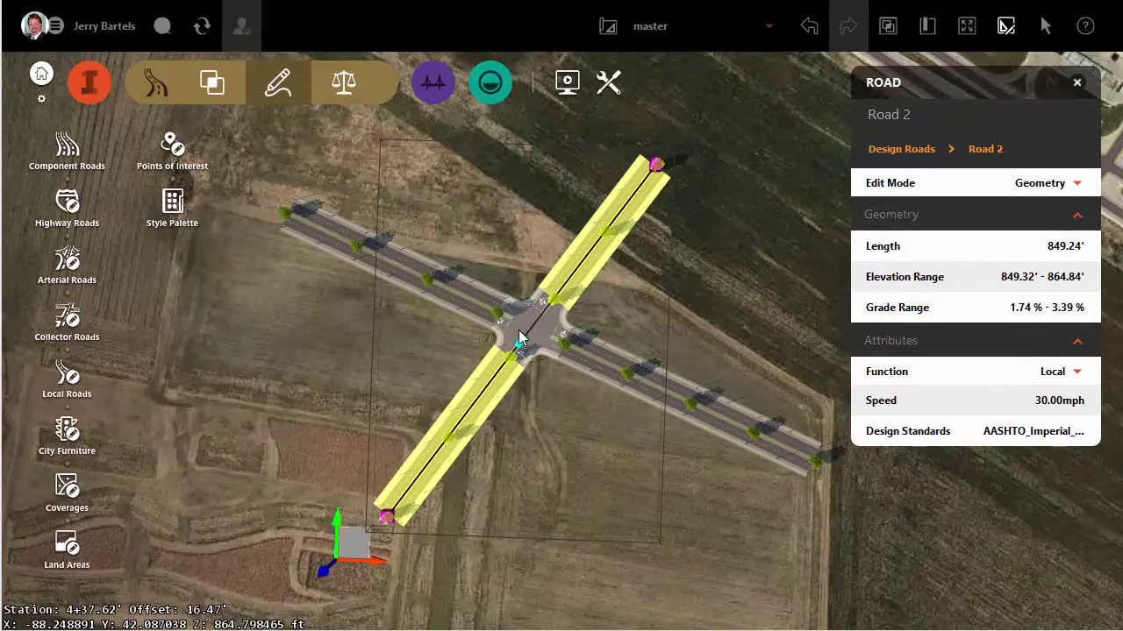
scroll(519, 330, up, 3)
scroll(550, 326, up, 4)
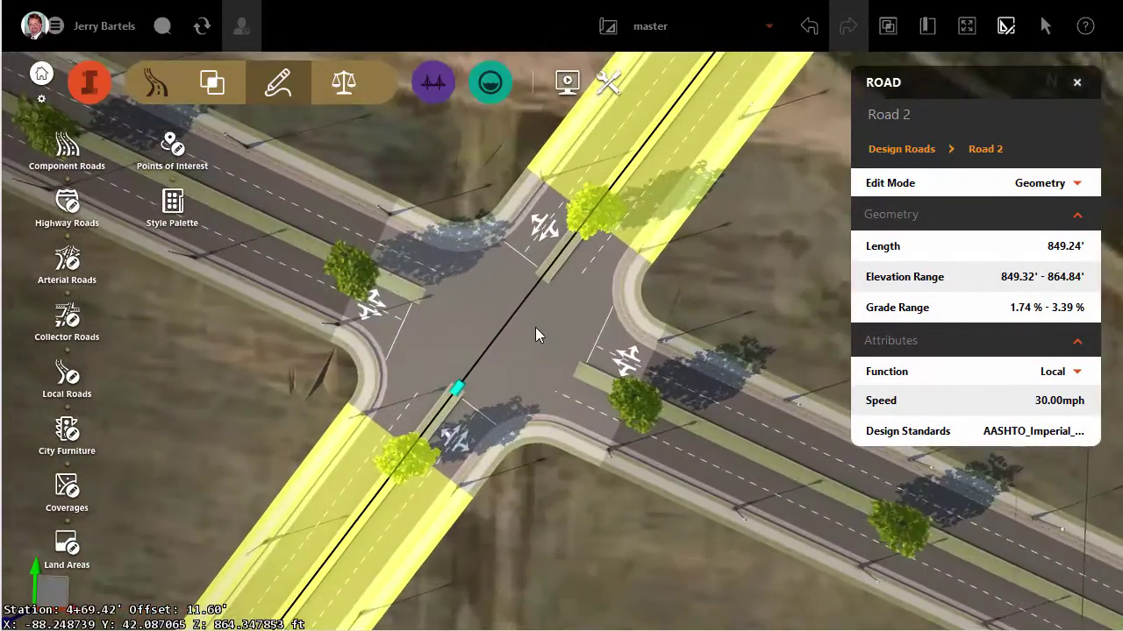
- Tilt the view over the intersection and switch to the Build, Manage and Analyze tools
shift+middle_drag(568, 553, 574, 446)
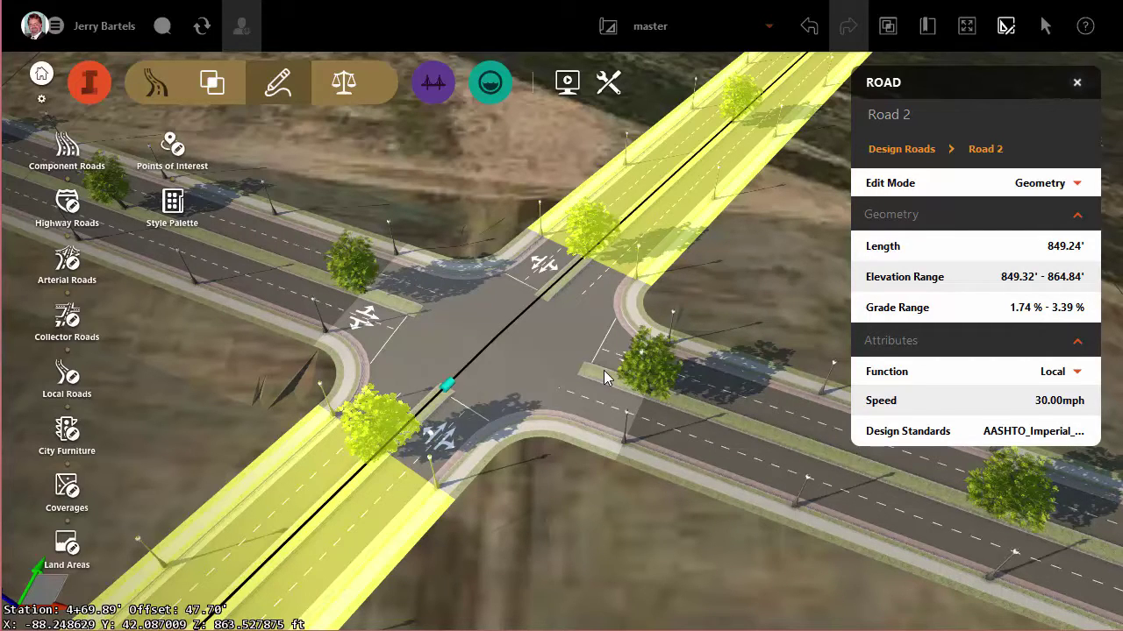
click(90, 87)
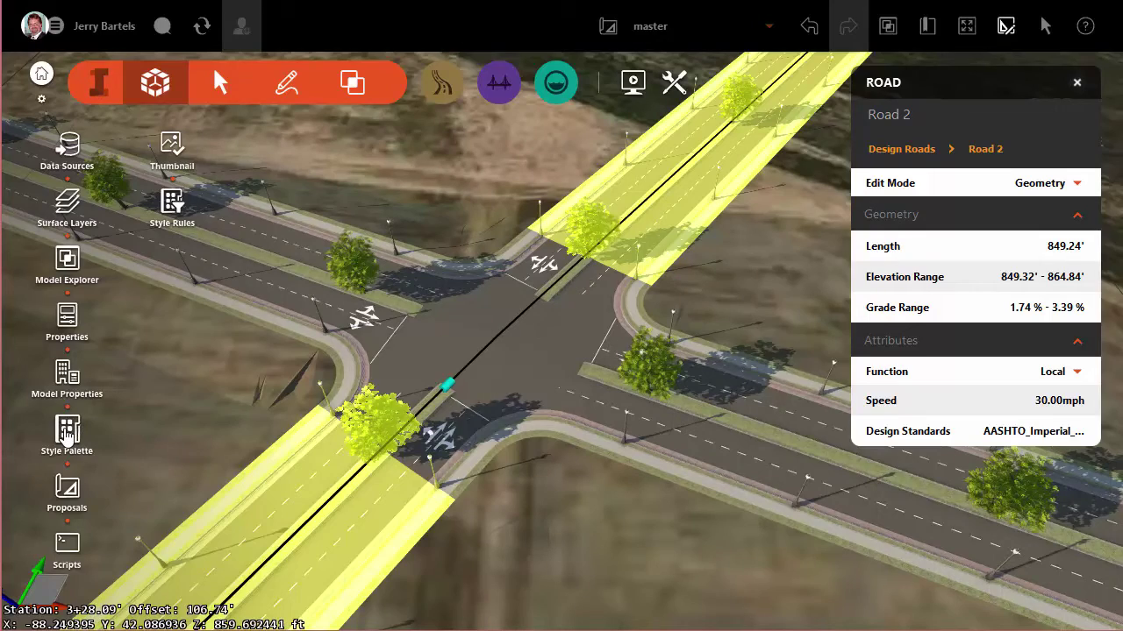
- Open the Street road style Boulevard with Summer Hardwood from the Style Palette for editing
click(69, 430)
drag(901, 114, 158, 155)
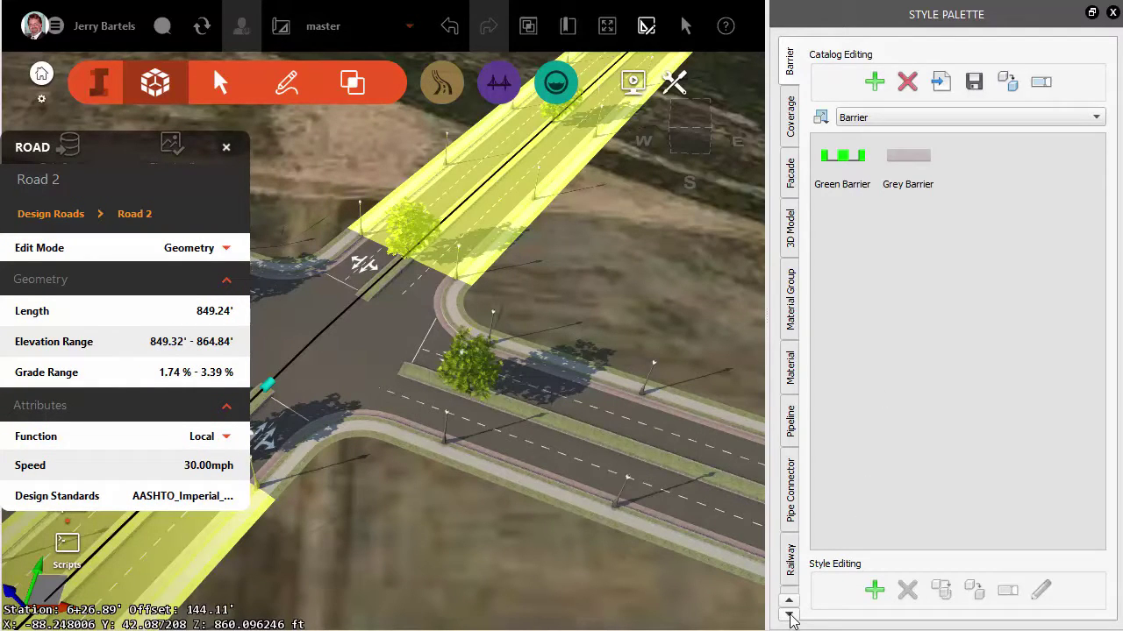
click(790, 615)
click(790, 615)
click(790, 614)
click(790, 574)
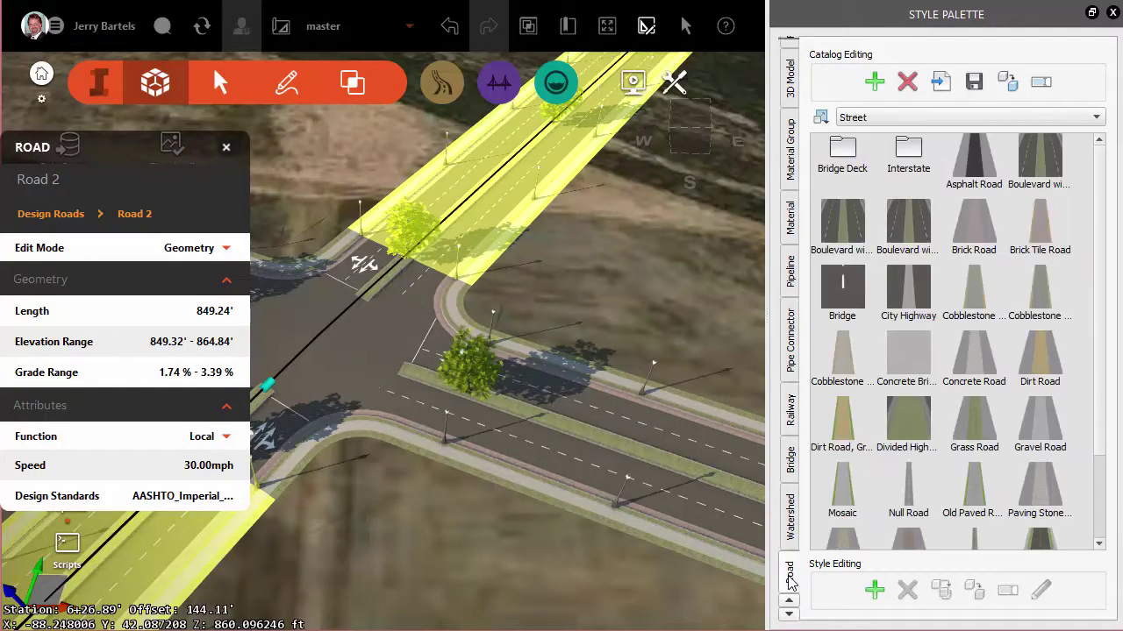
click(909, 237)
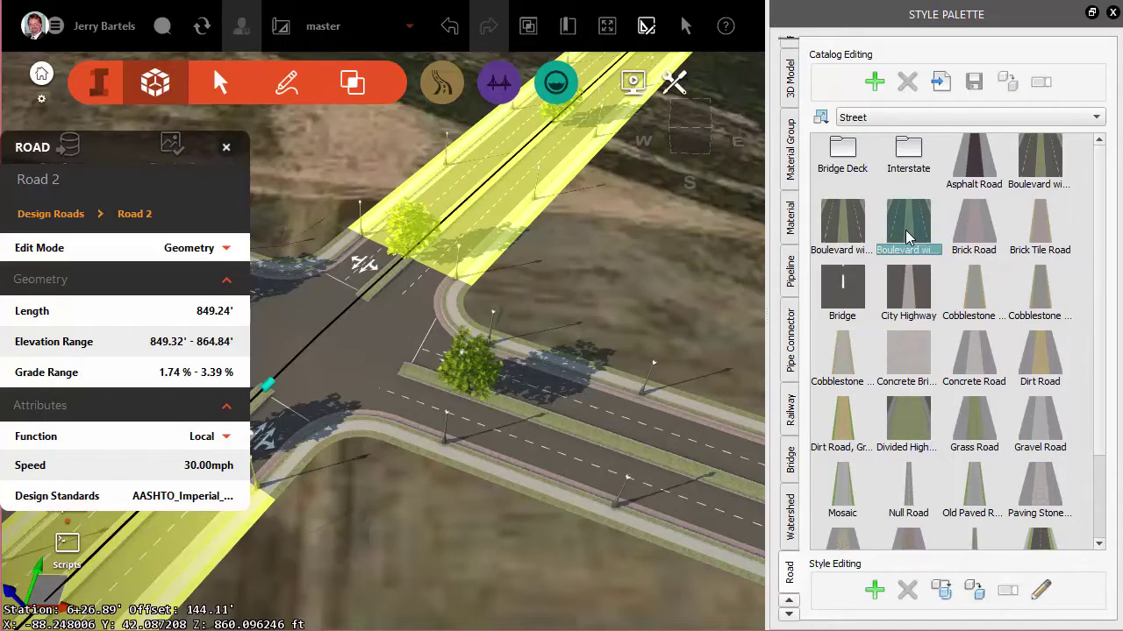
click(1042, 592)
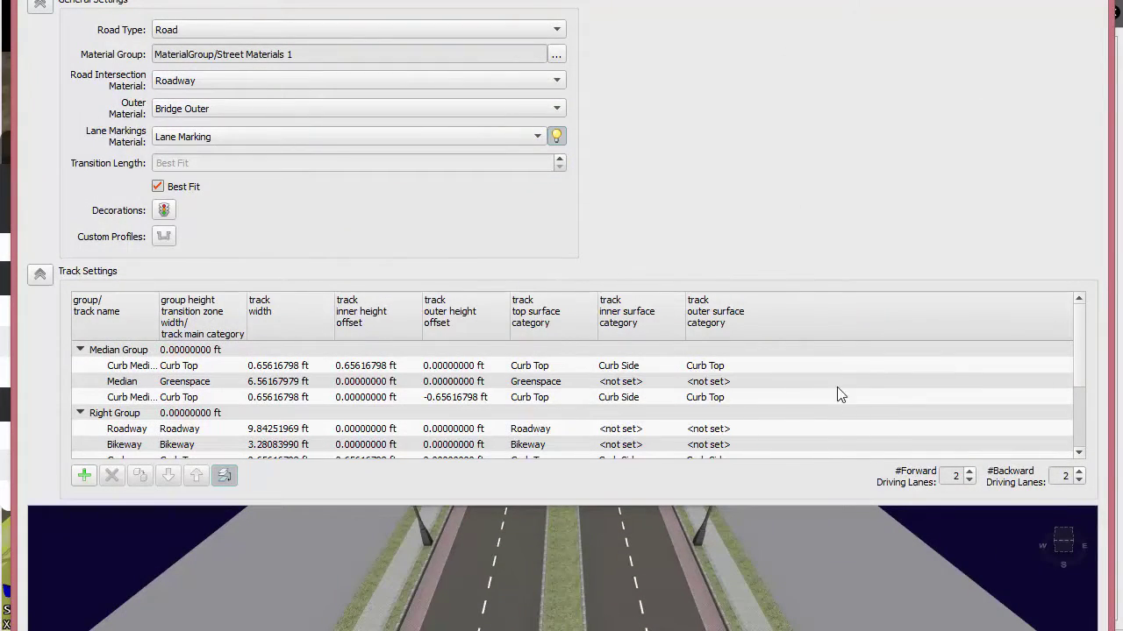
- Set the boulevard style's Median track width to 10 ft and apply the style
drag(752, 0, 756, 15)
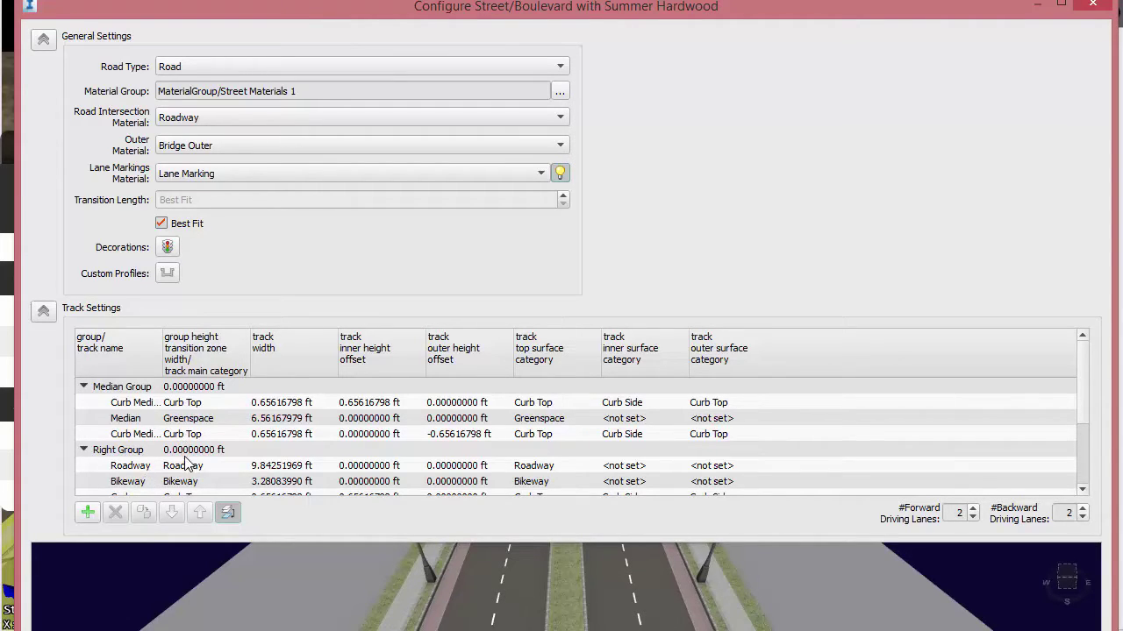
double_click(270, 421)
text(10)
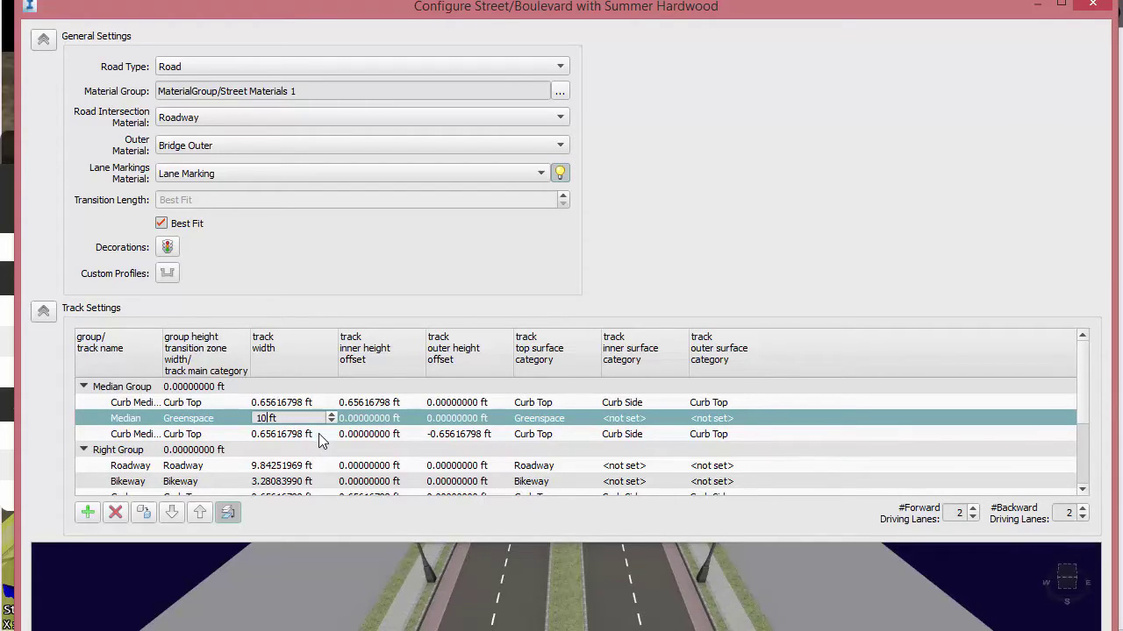
double_click(319, 433)
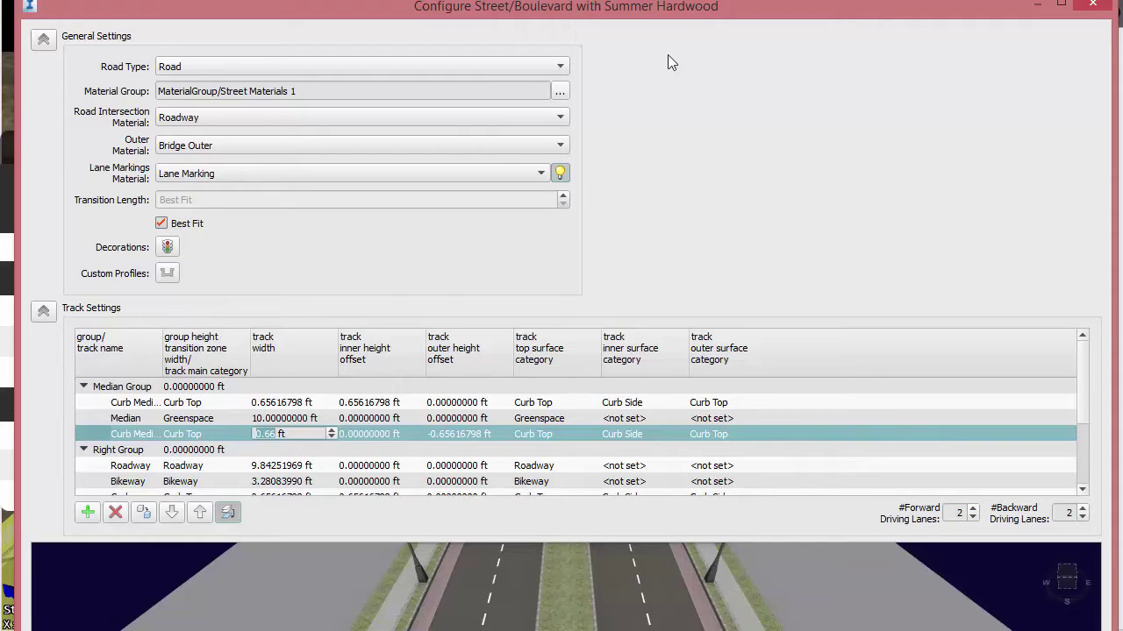
drag(743, 8, 748, 0)
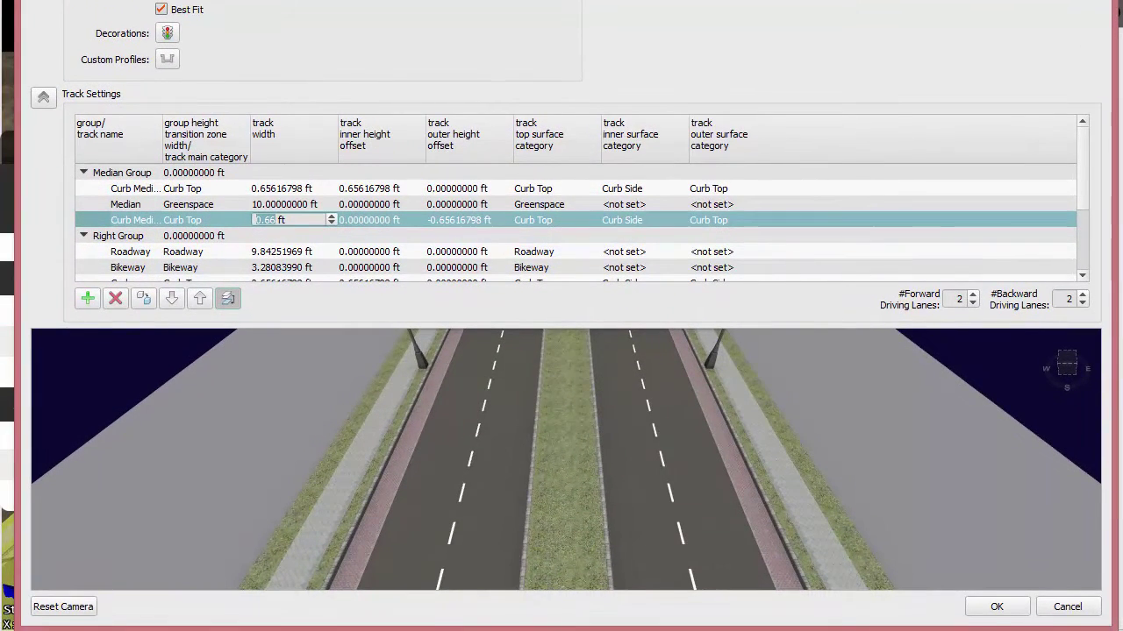
click(996, 607)
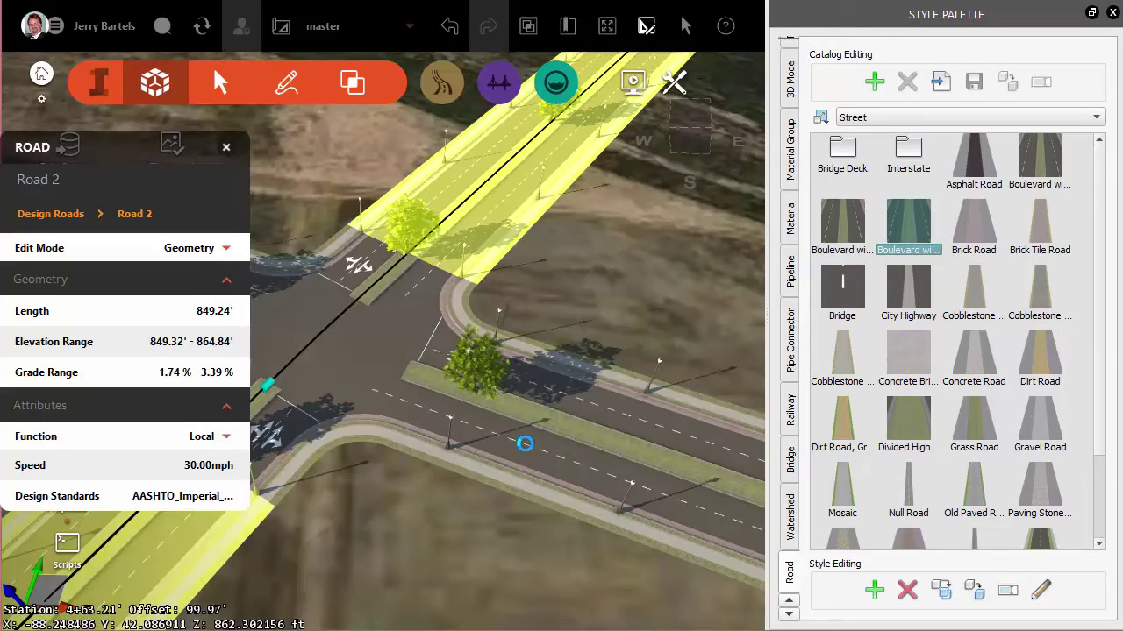
- Close the Style Palette, move the Road panel aside, and select the intersection
click(1113, 16)
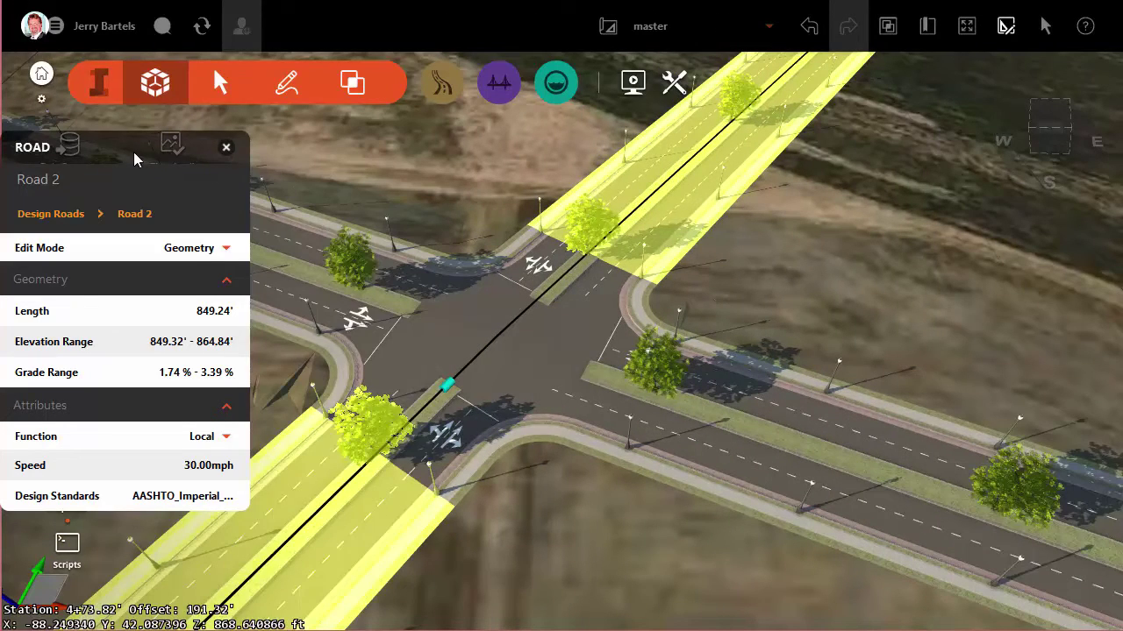
drag(320, 156, 970, 106)
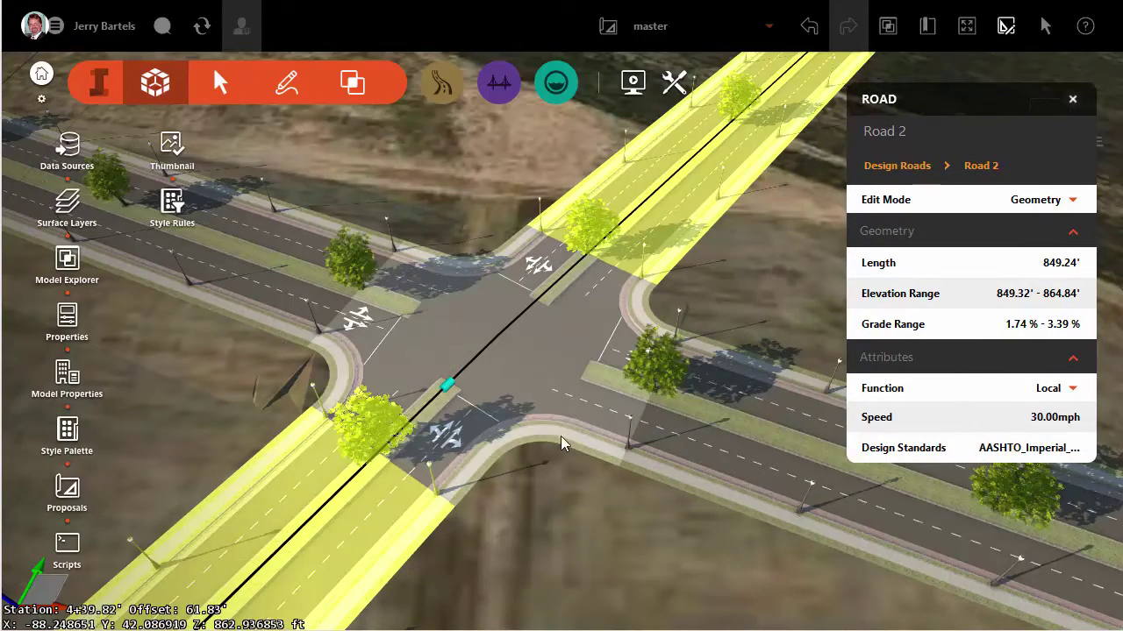
click(478, 400)
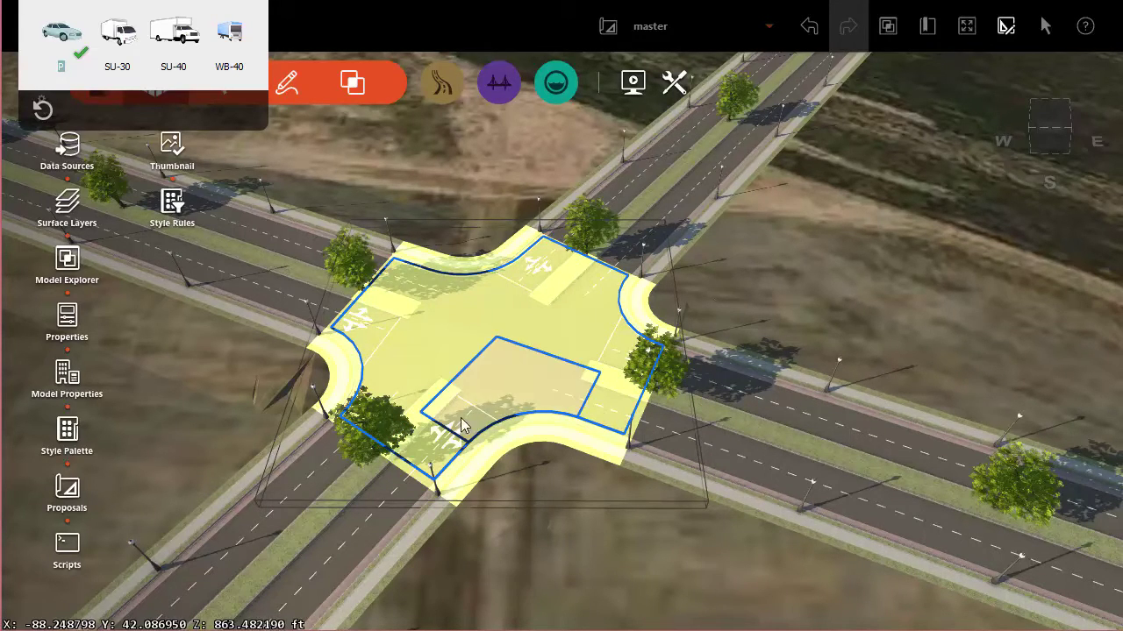
- Add a central turn lane along the south approach, extending it about 48.78 ft
scroll(426, 415, up, 5)
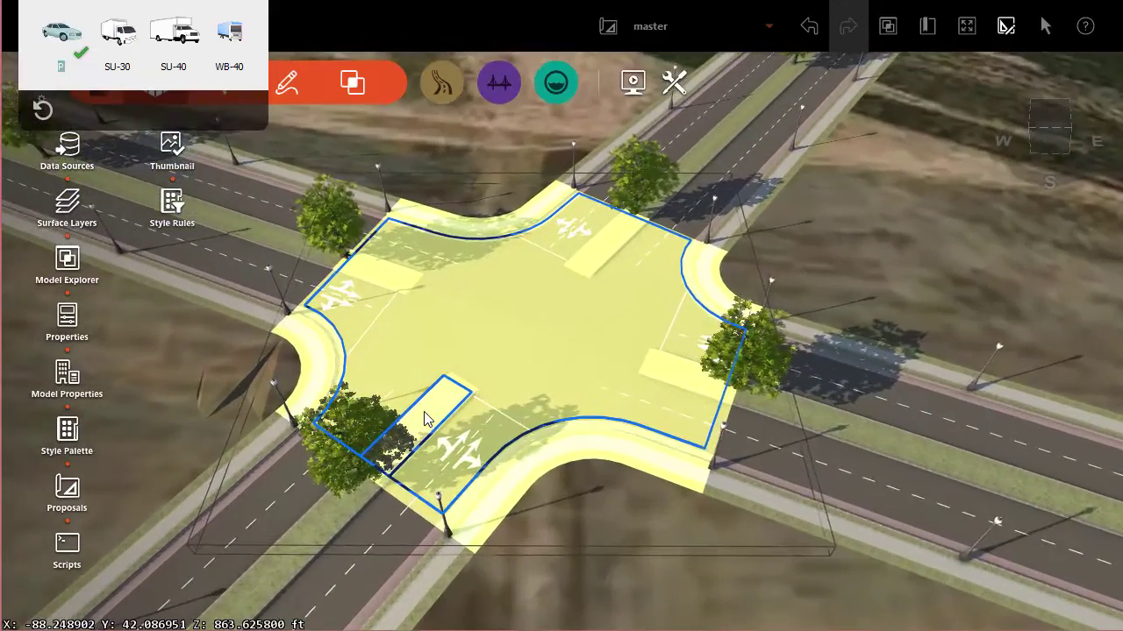
scroll(441, 424, up, 2)
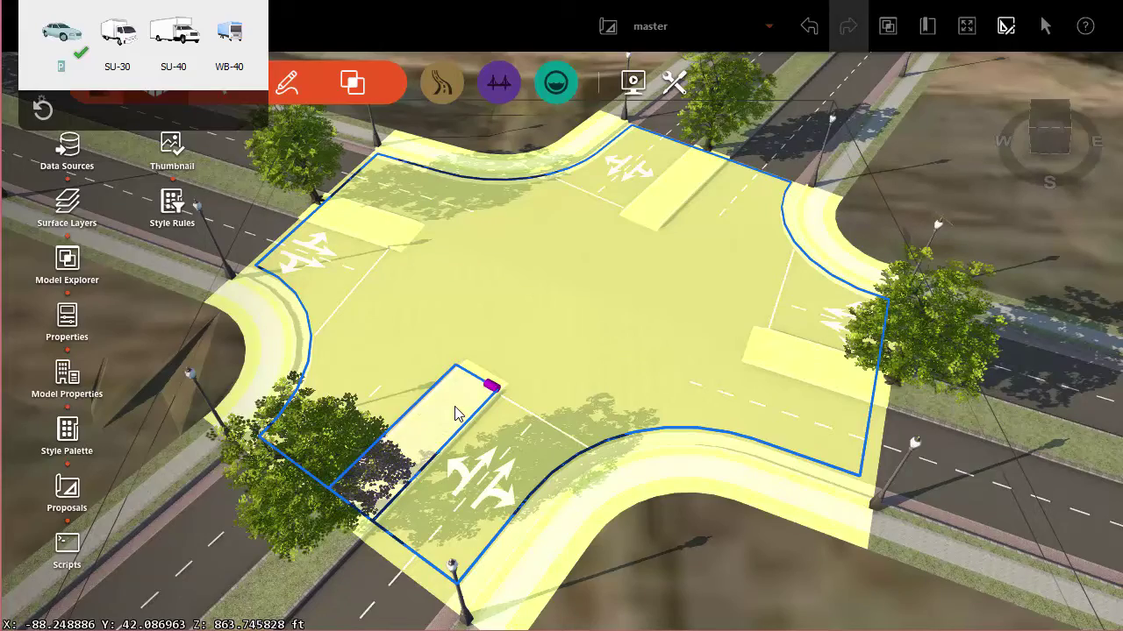
click(518, 437)
drag(551, 406, 677, 225)
click(591, 293)
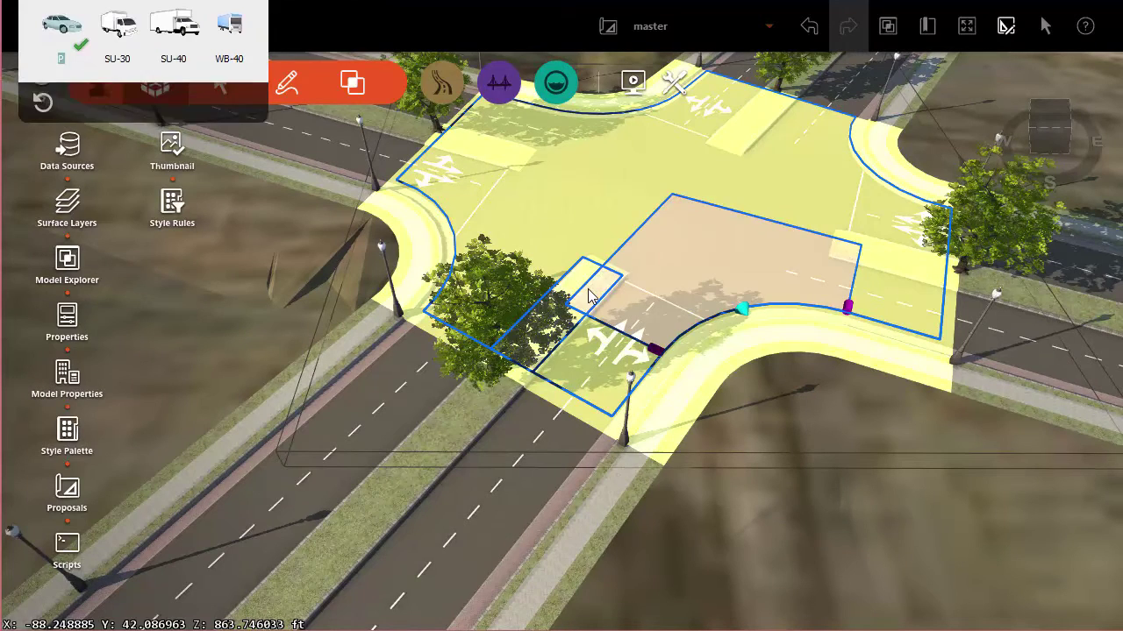
drag(611, 278, 264, 618)
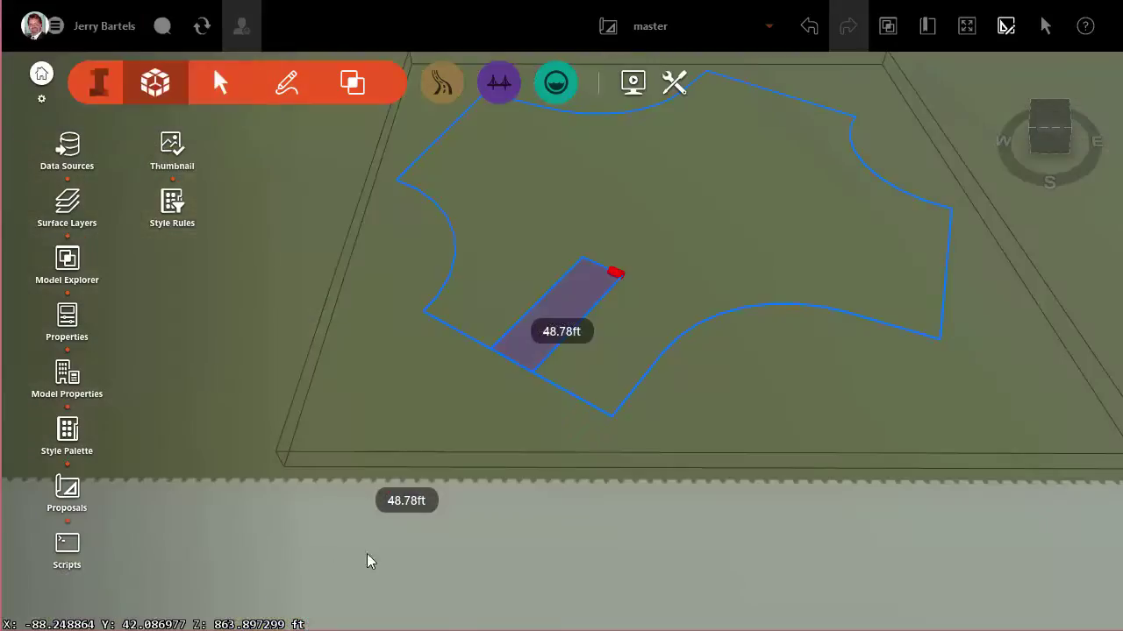
drag(728, 498, 821, 363)
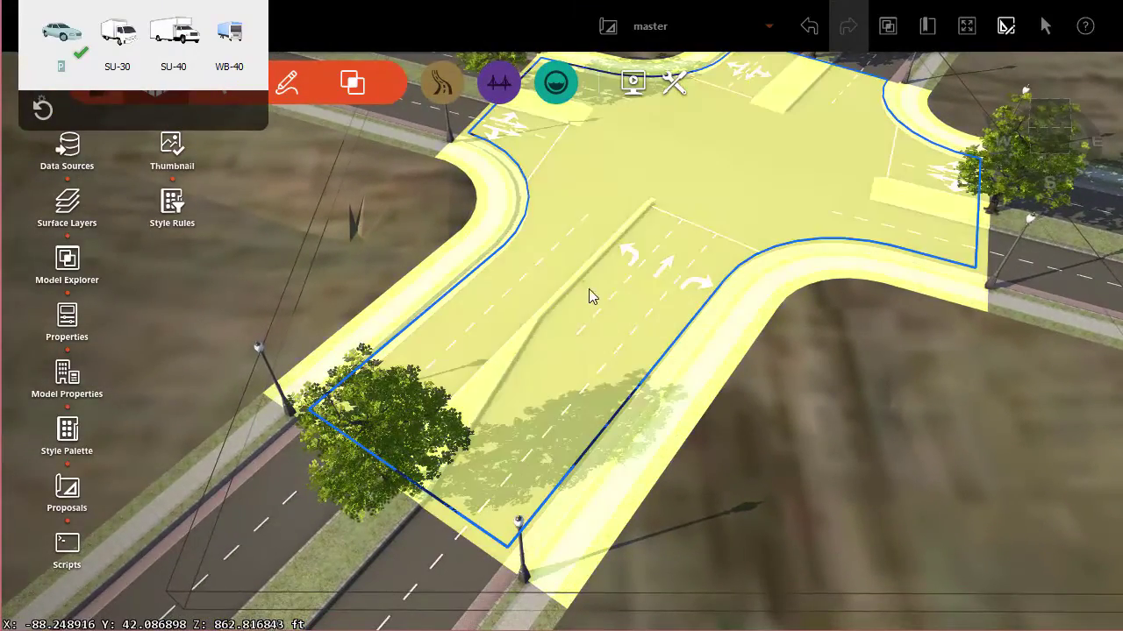
- Set the south widening zone to 100 ft Widening Length and 75 ft Transition Length
click(586, 296)
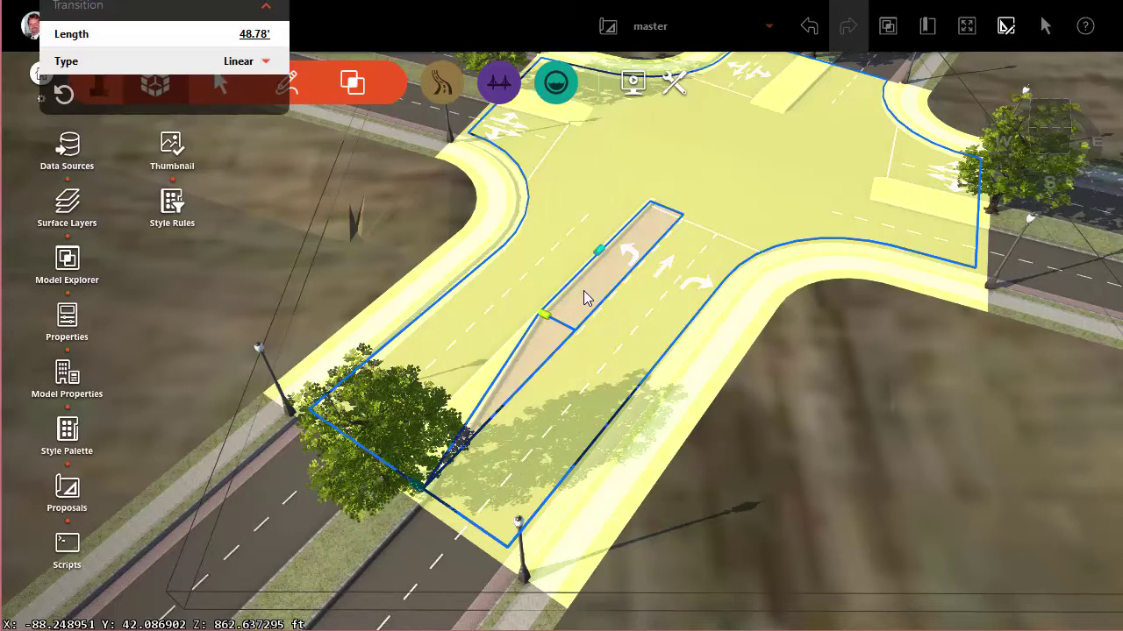
drag(251, 16, 246, 84)
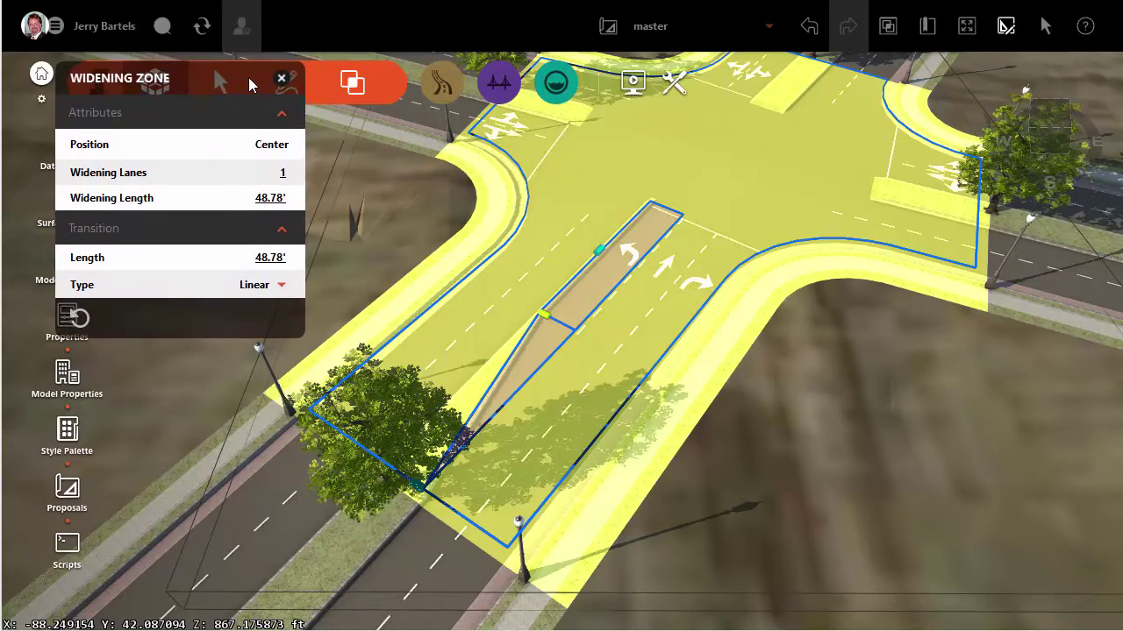
click(253, 198)
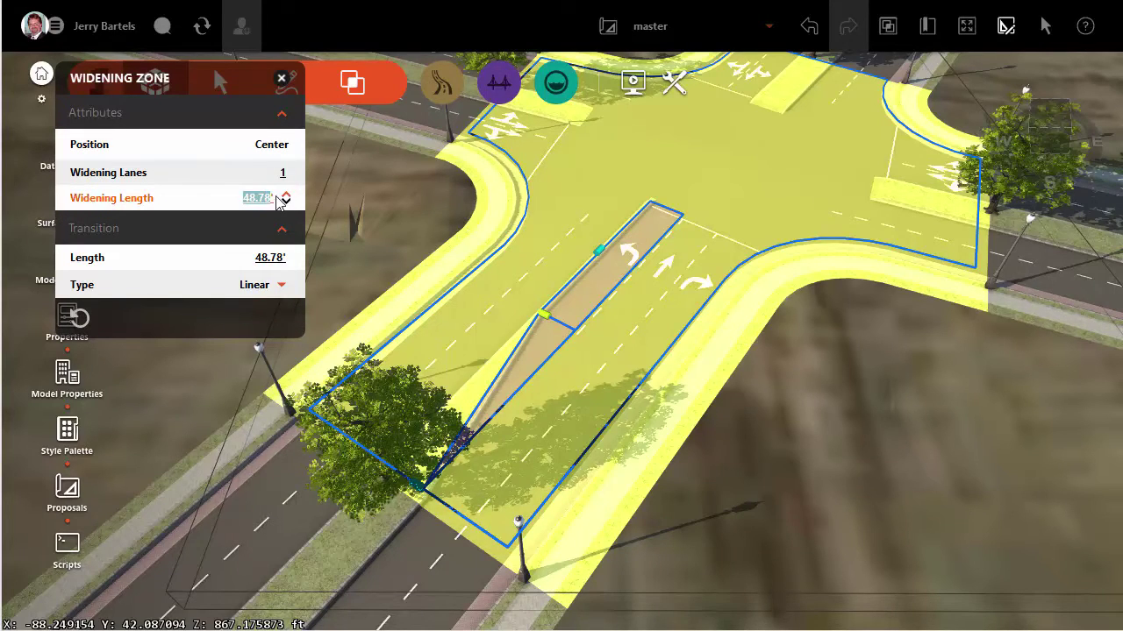
text(100)
click(267, 256)
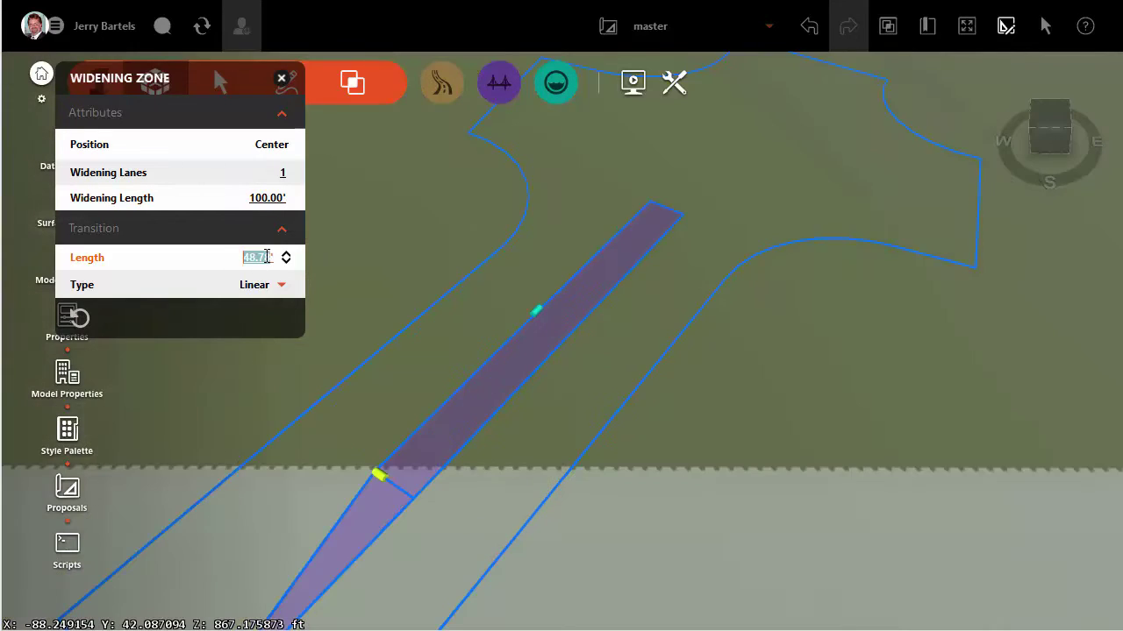
text(75)
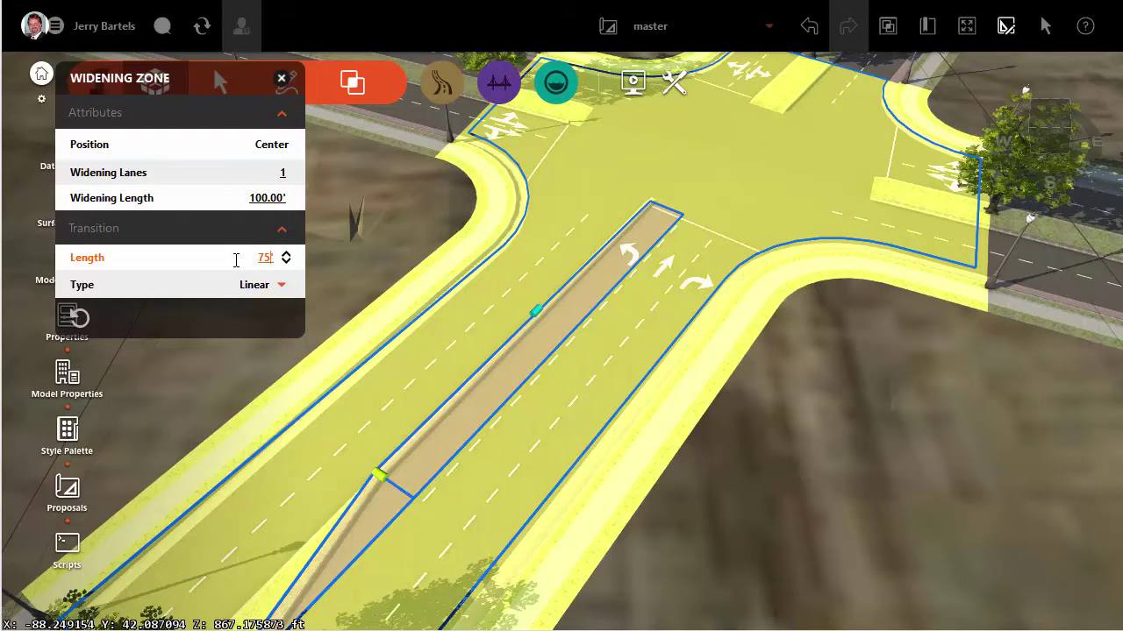
key(Return)
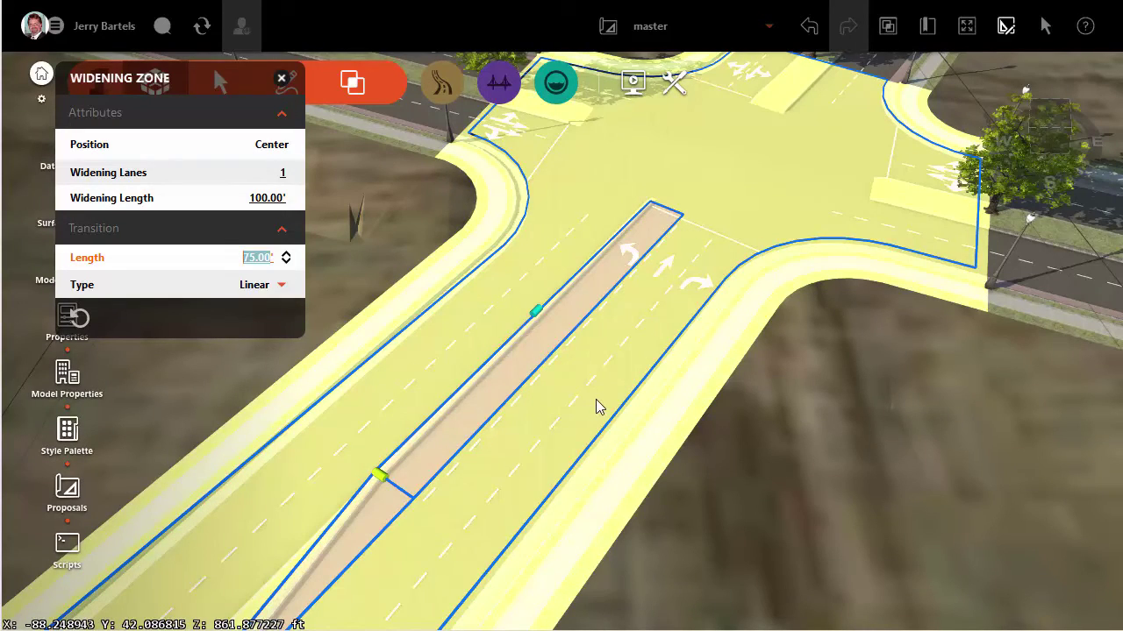
click(773, 429)
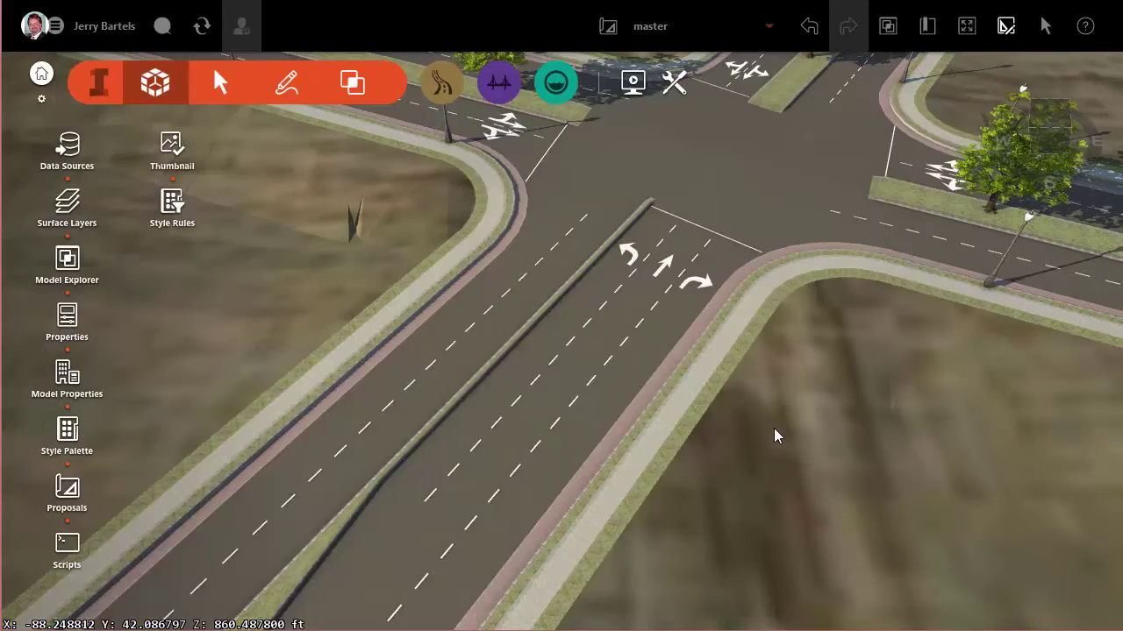
- Add a central turn lane up the north approach, widening 150.86 ft with a 70 ft transition
scroll(776, 428, down, 2)
drag(822, 375, 681, 569)
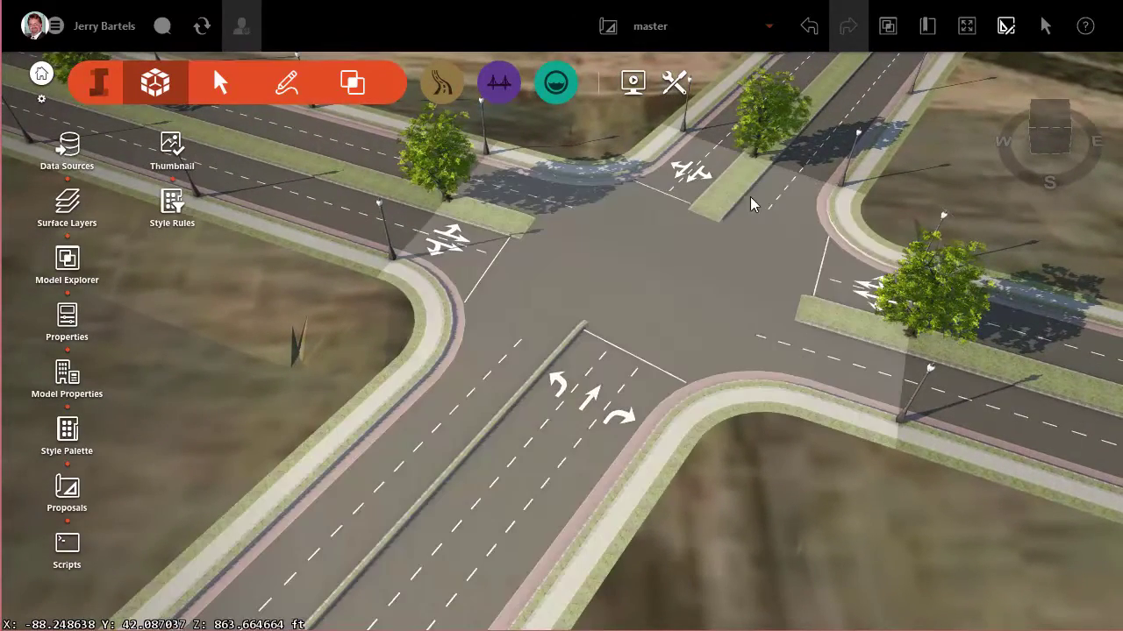
click(730, 190)
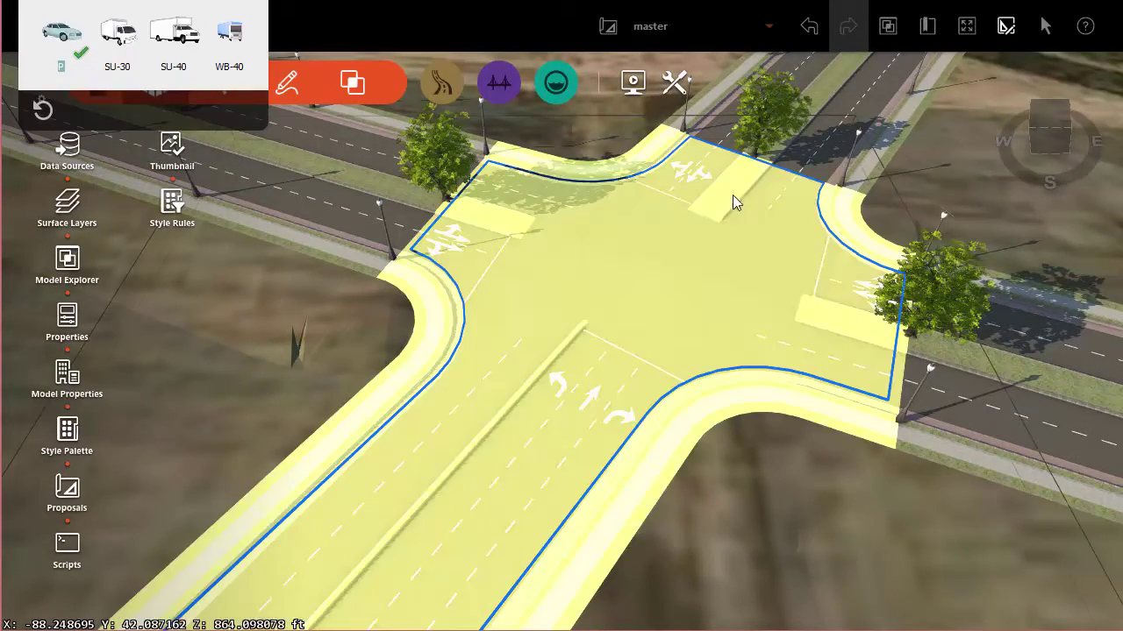
drag(762, 213, 497, 530)
click(506, 443)
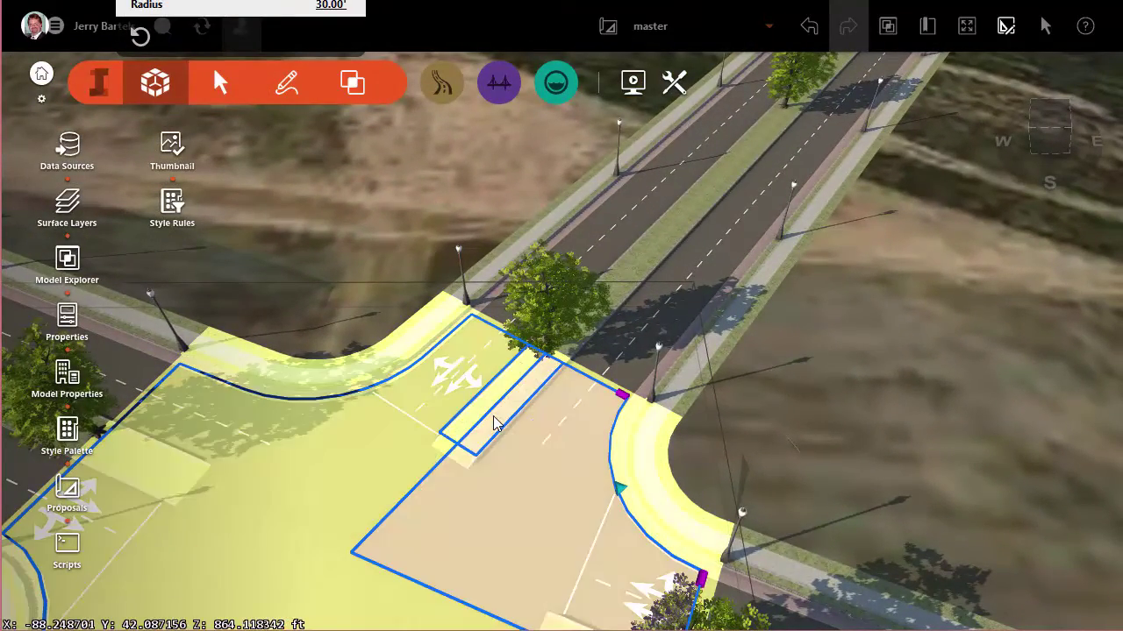
mouse_move(447, 439)
mouse_down()
mouse_move(694, 183)
mouse_move(806, 89)
mouse_up()
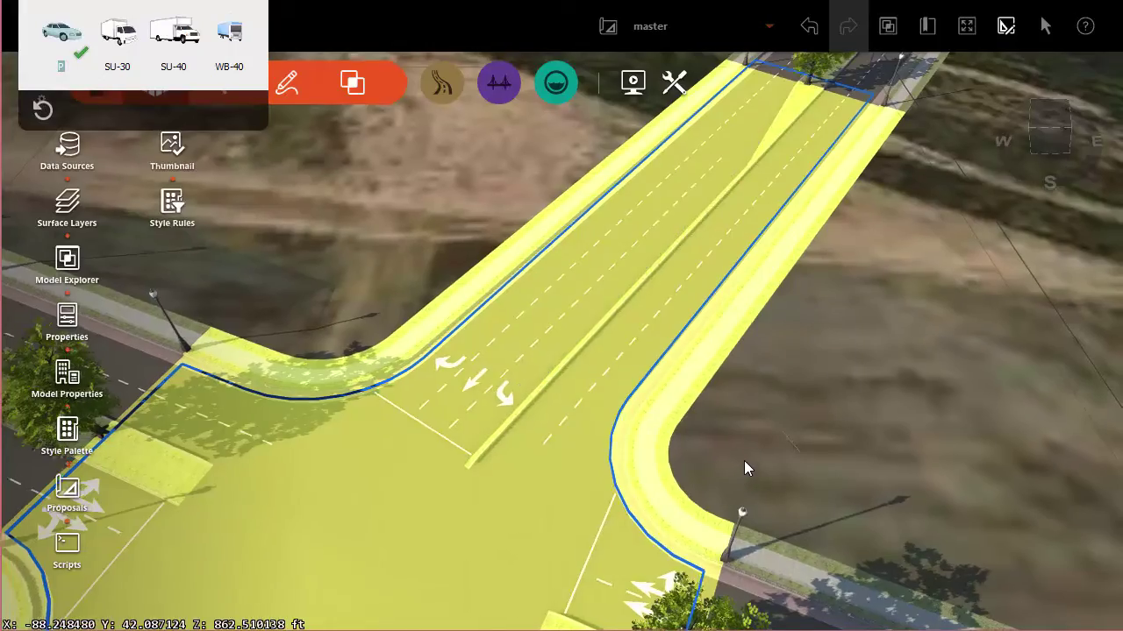
scroll(744, 461, down, 5)
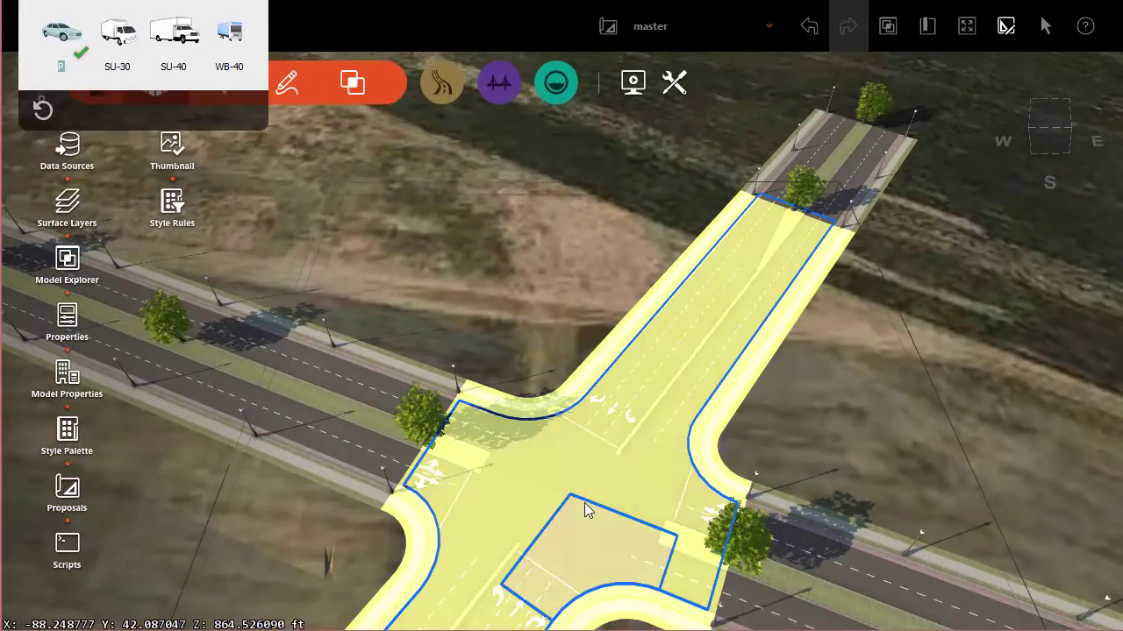
click(587, 509)
drag(586, 509, 722, 226)
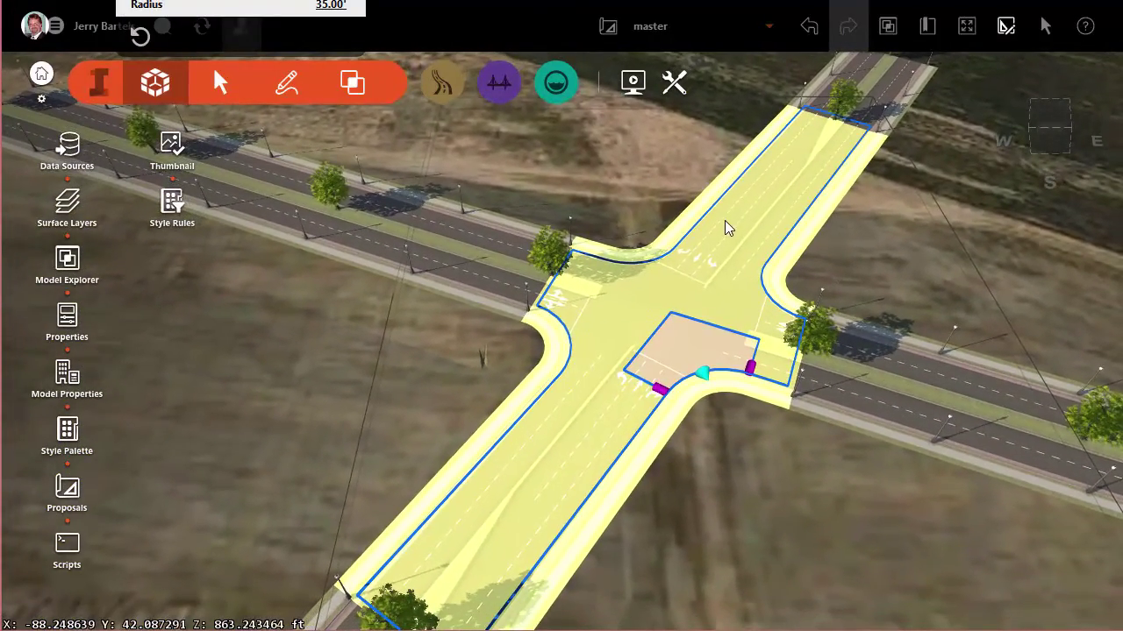
click(741, 451)
click(741, 450)
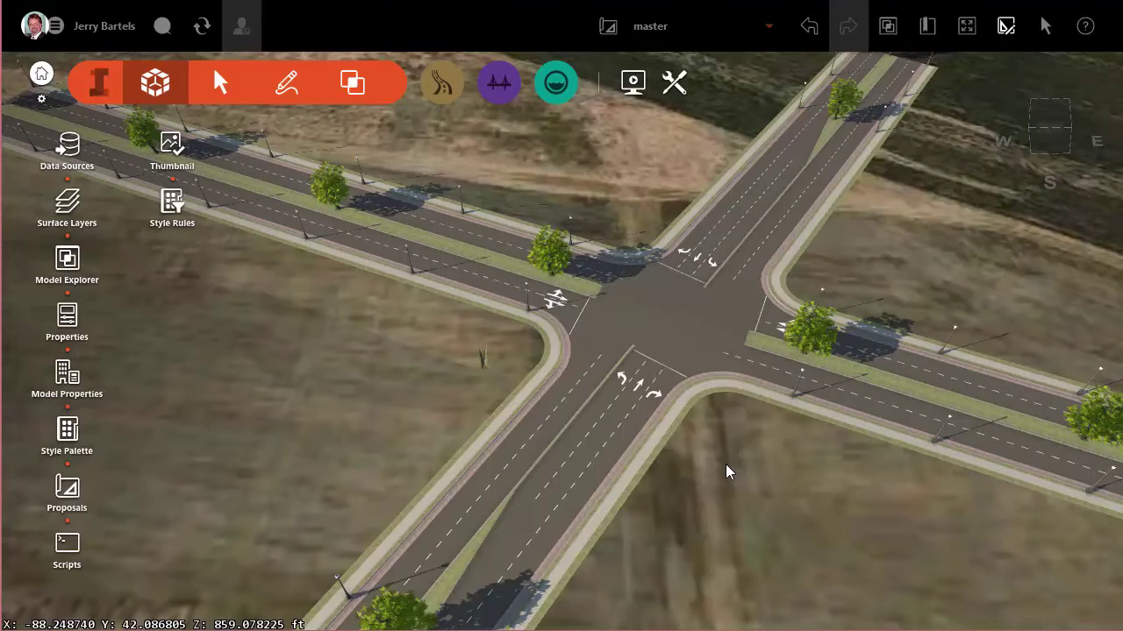